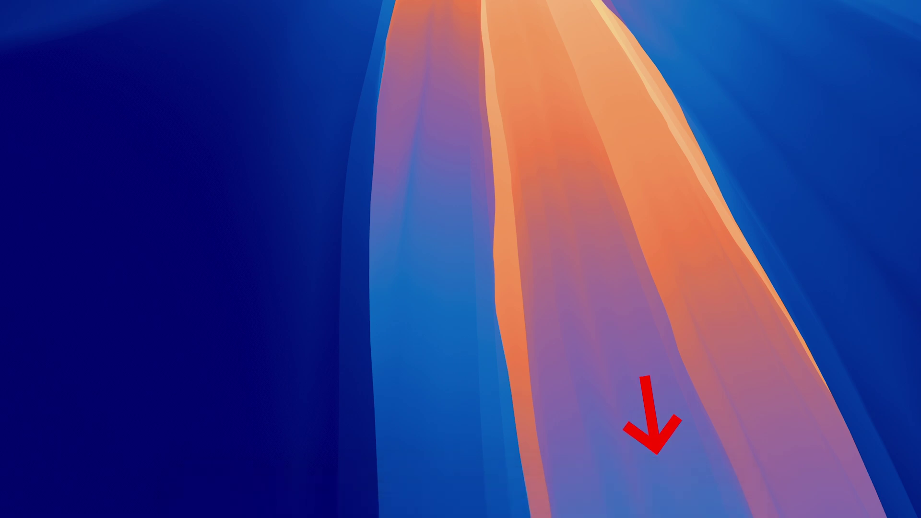
Verify that Two-Factor Authentication shows On under Apple Account's Sign-In & Security
{"action": "left_click", "coordinate": [21, 7]}
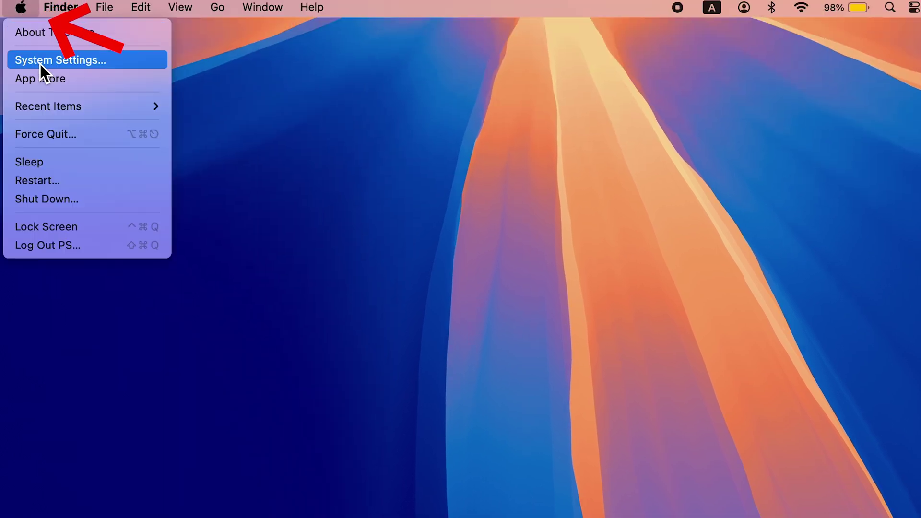
{"action": "left_click", "coordinate": [75, 66]}
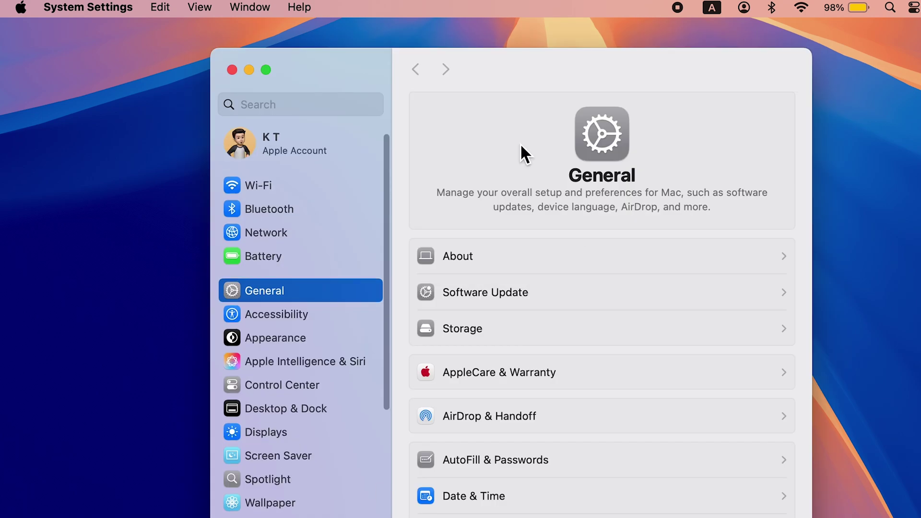
{"action": "left_click", "coordinate": [293, 150]}
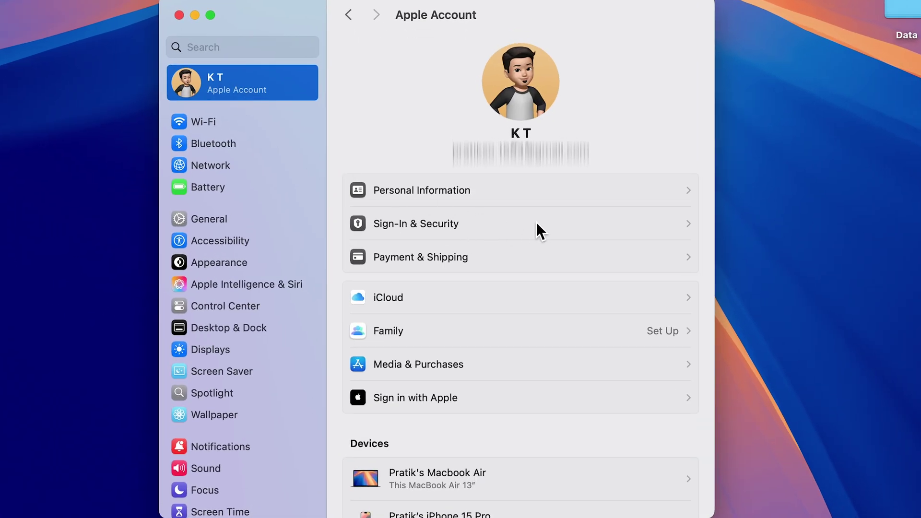
{"action": "left_click", "coordinate": [561, 223]}
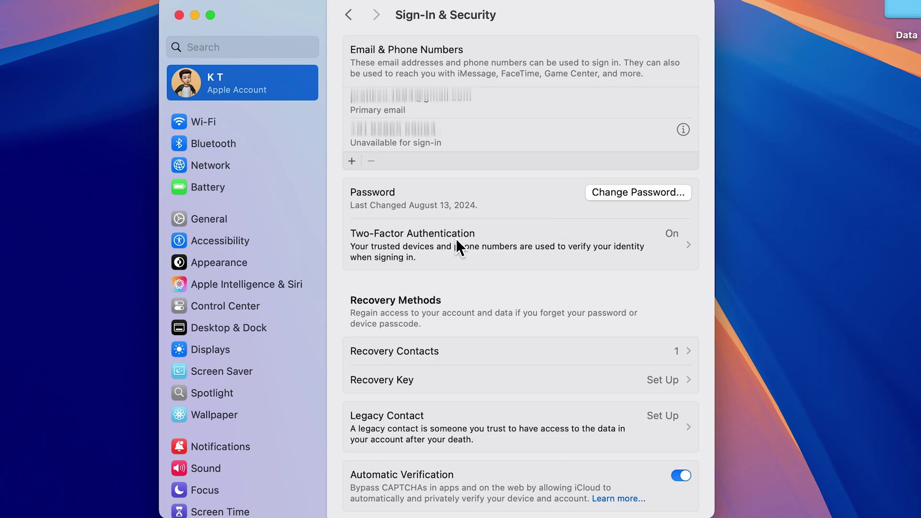
{"action": "left_click", "coordinate": [672, 235]}
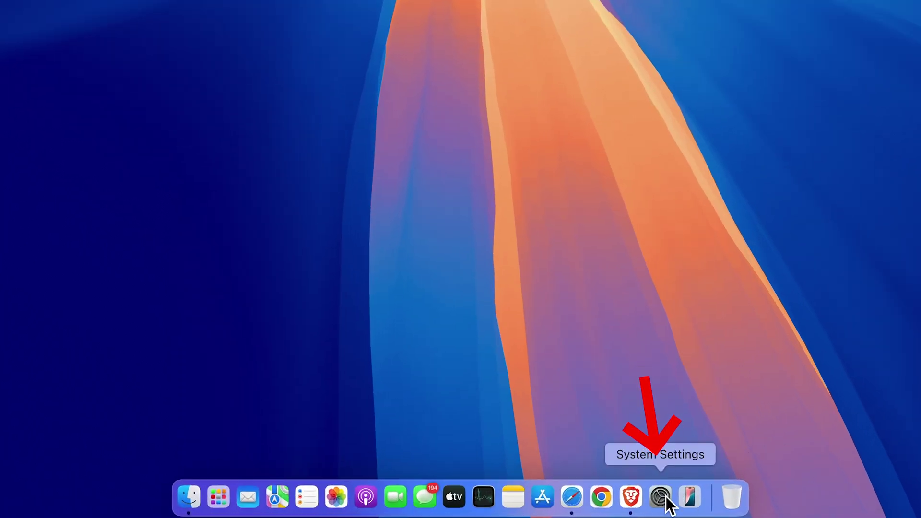
{"action": "left_click", "coordinate": [665, 499]}
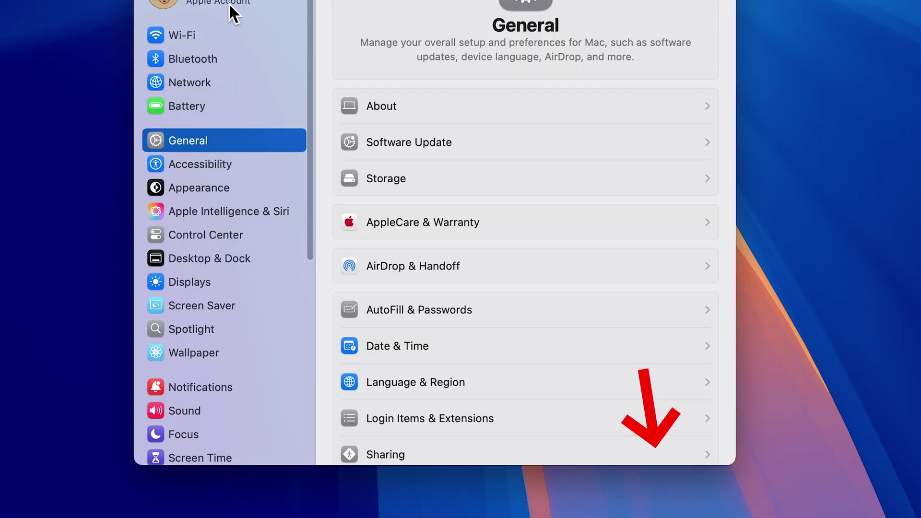
Show the Apple Account page down to its linked MacBook Air and iPhone
{"action": "left_click", "coordinate": [226, 99]}
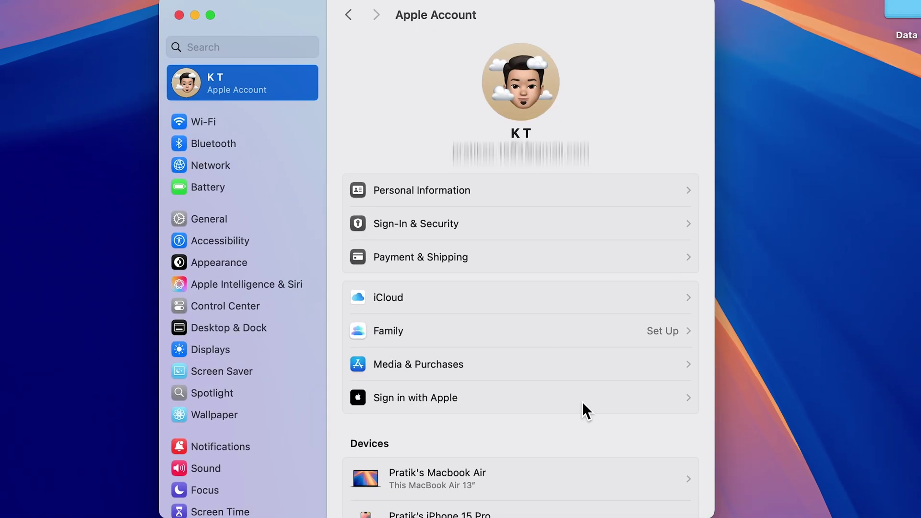
{"action": "scroll", "coordinate": [583, 402], "scroll_direction": "down", "scroll_amount": 5}
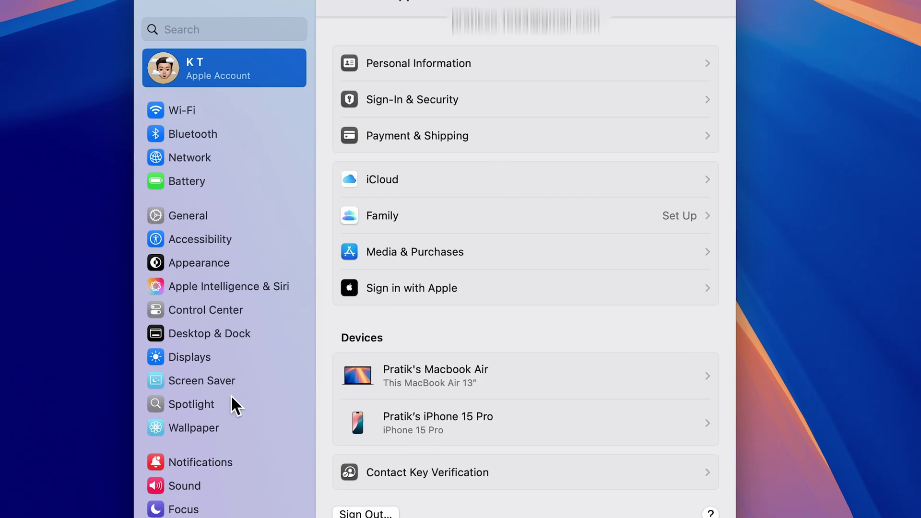
{"action": "scroll", "coordinate": [232, 395], "scroll_direction": "down", "scroll_amount": 5}
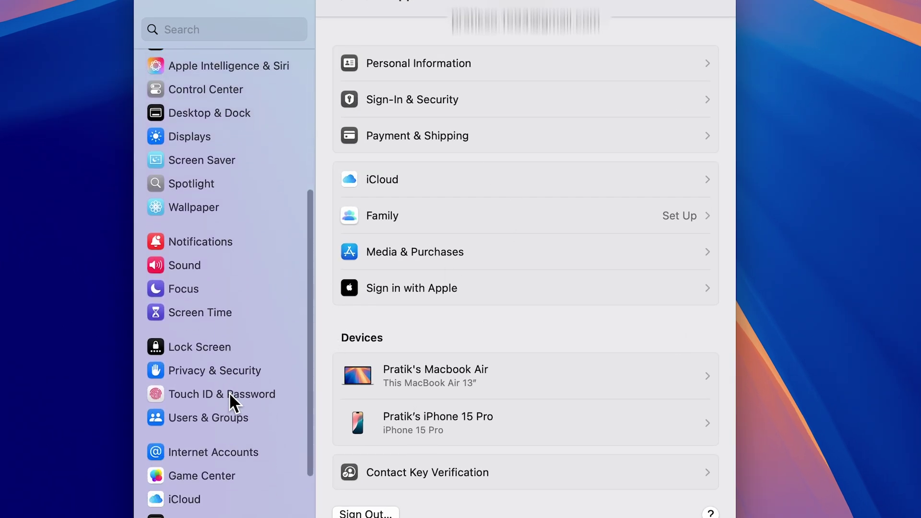
Turn on Screen Time's Content & Privacy restrictions and switch off Allow Account Changes
{"action": "left_click", "coordinate": [208, 309]}
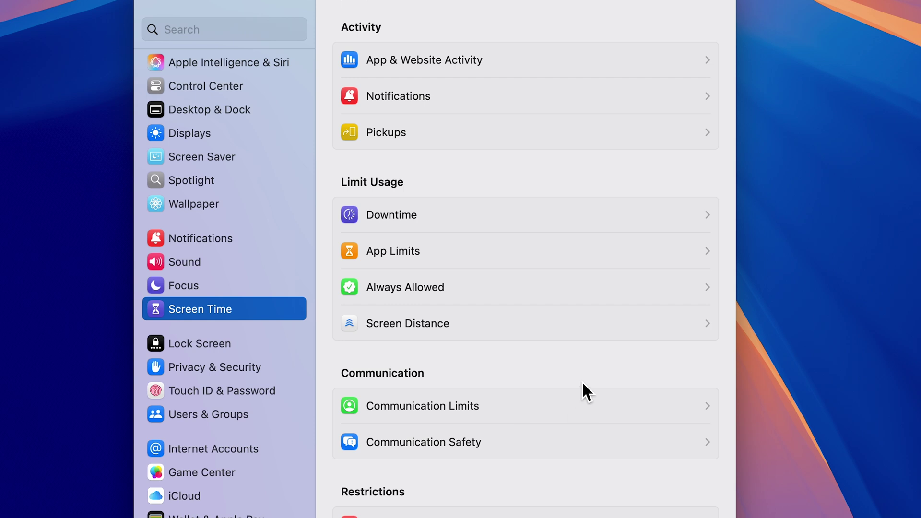
{"action": "scroll", "coordinate": [581, 380], "scroll_direction": "down", "scroll_amount": 5}
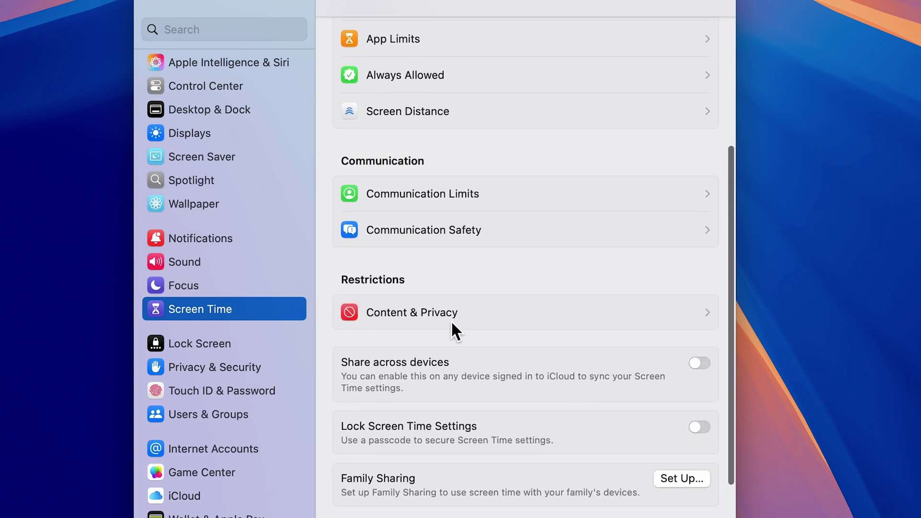
{"action": "left_click", "coordinate": [646, 319]}
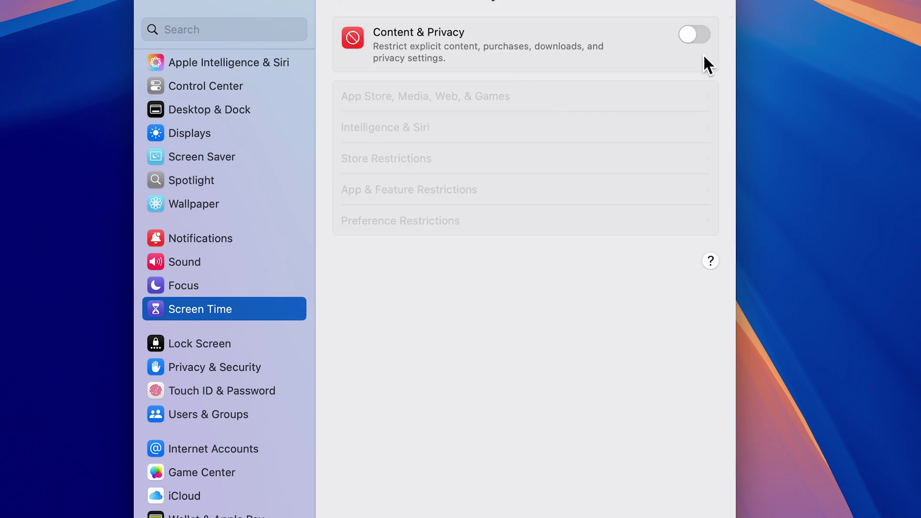
{"action": "left_click", "coordinate": [691, 37]}
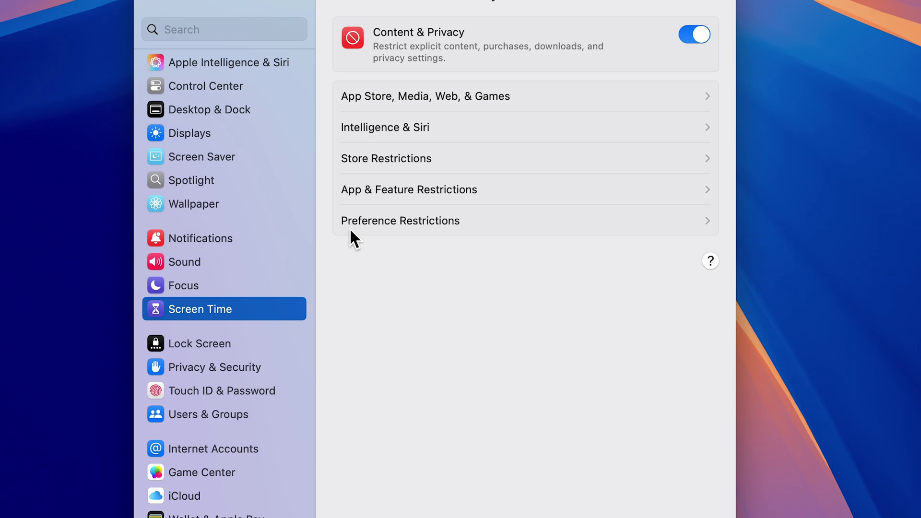
{"action": "left_click", "coordinate": [537, 220]}
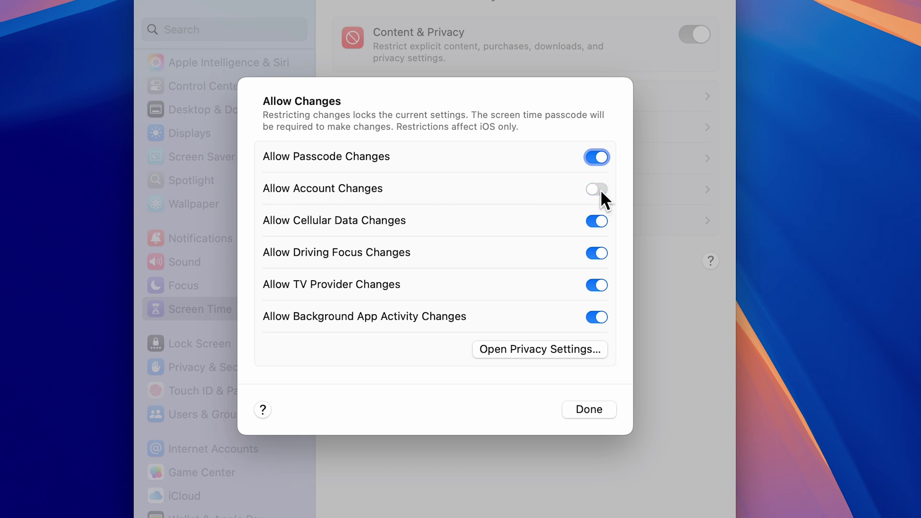
{"action": "left_click", "coordinate": [589, 410]}
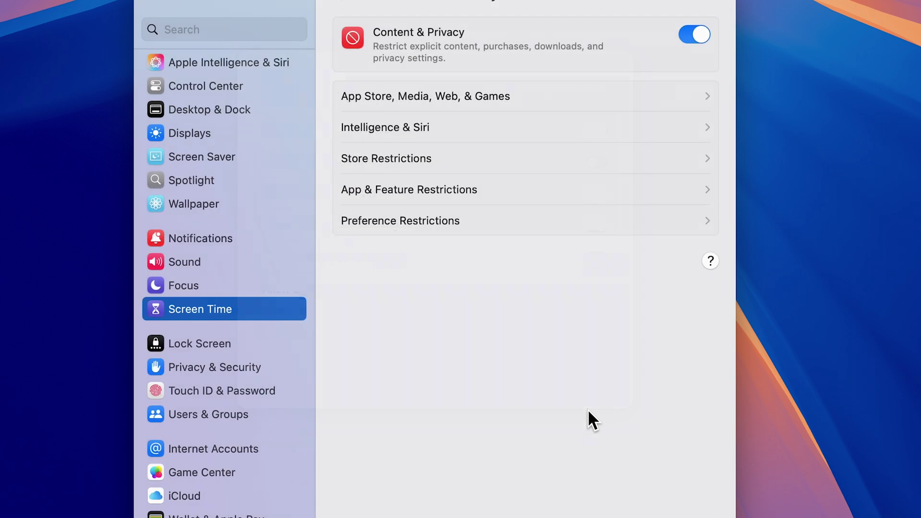
Confirm the Apple Account page now reports changes restricted by a profile
{"action": "scroll", "coordinate": [254, 396], "scroll_direction": "up", "scroll_amount": 10}
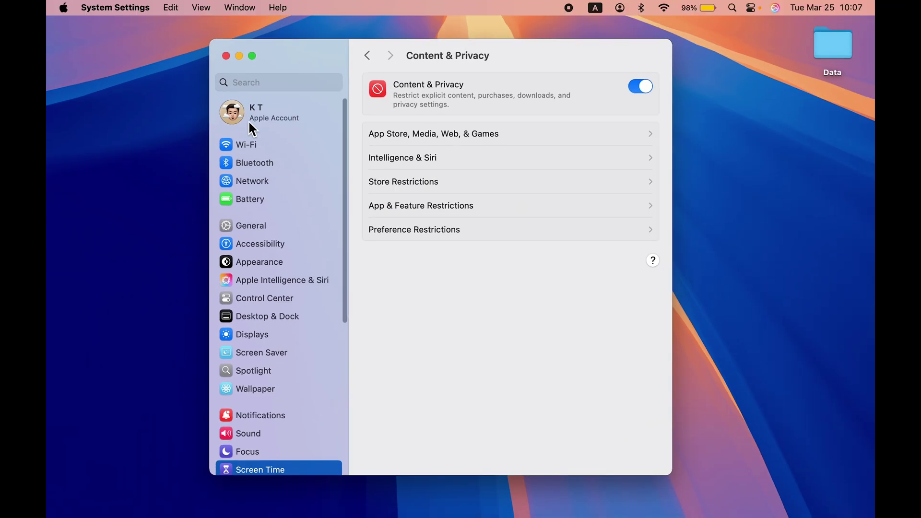
{"action": "left_click", "coordinate": [272, 113]}
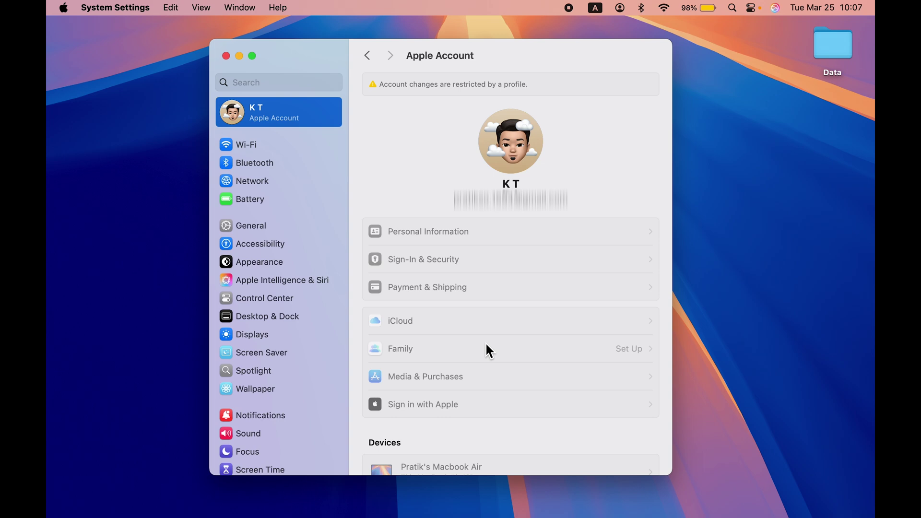
{"action": "scroll", "coordinate": [484, 341], "scroll_direction": "down", "scroll_amount": 5}
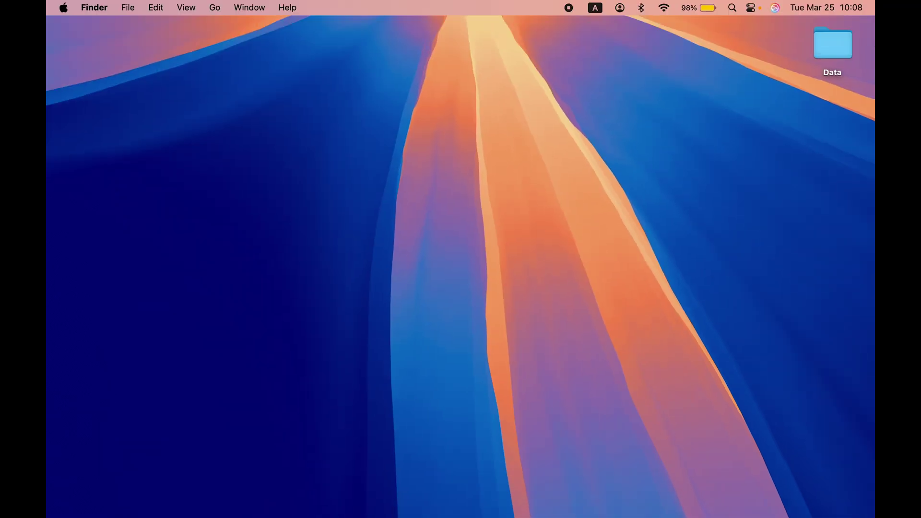
{"action": "left_click", "coordinate": [614, 500]}
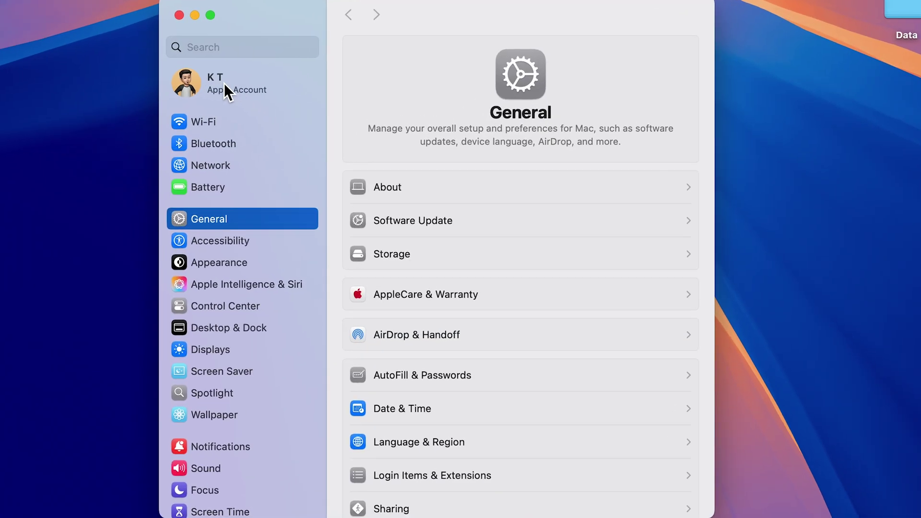
{"action": "left_click", "coordinate": [269, 111]}
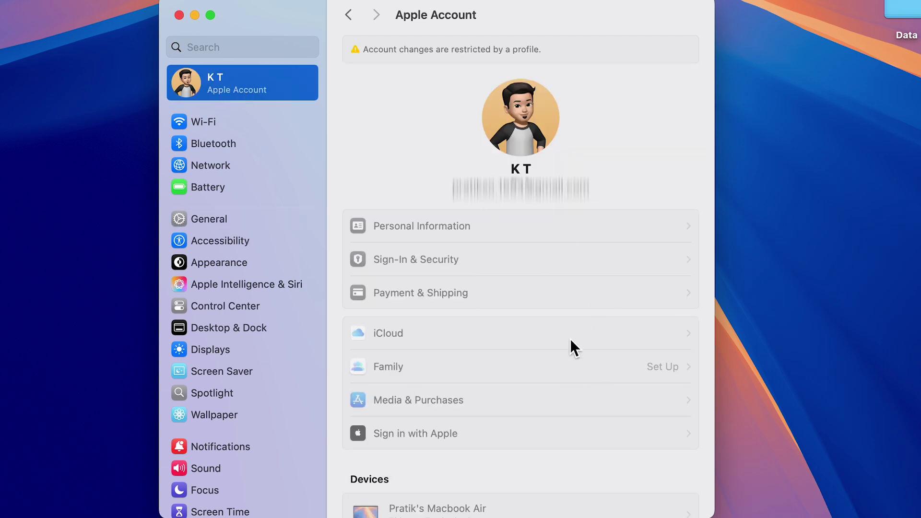
{"action": "scroll", "coordinate": [570, 339], "scroll_direction": "down", "scroll_amount": 5}
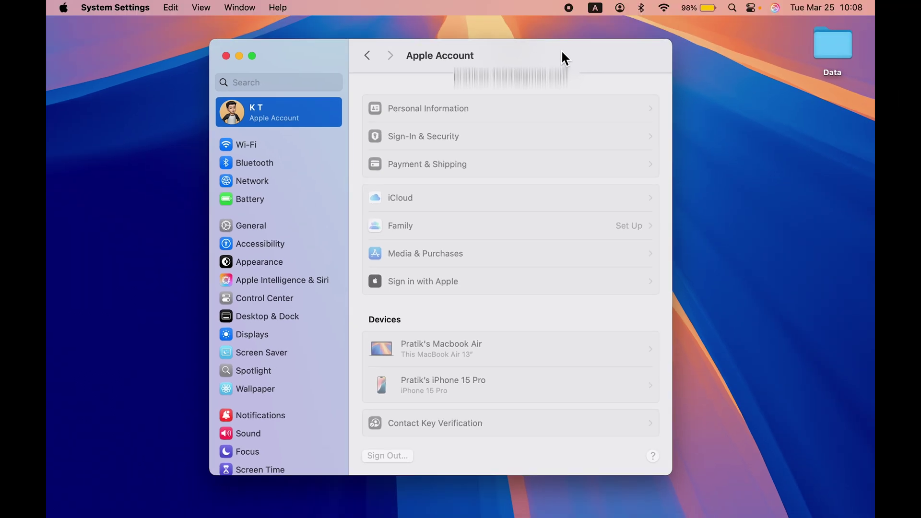
{"action": "key", "text": "super+q"}
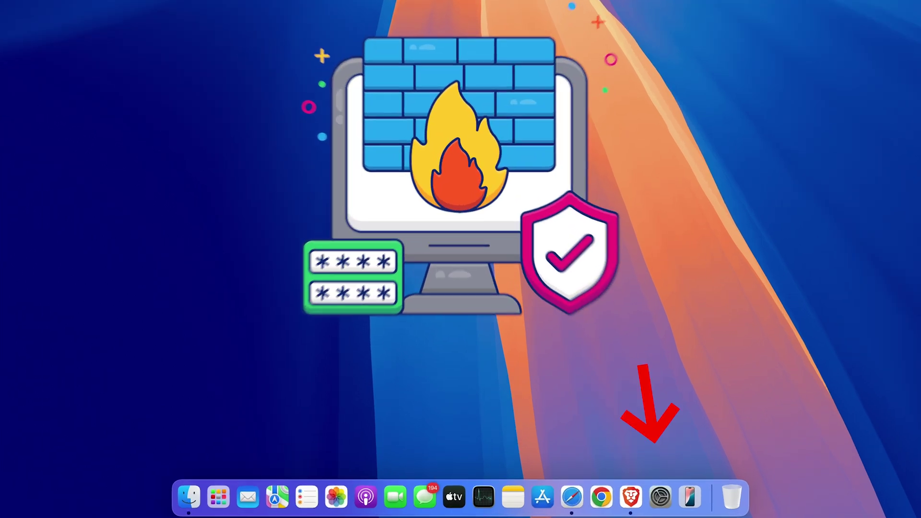
Switch the Network Firewall on and quit System Settings
{"action": "left_click", "coordinate": [661, 498]}
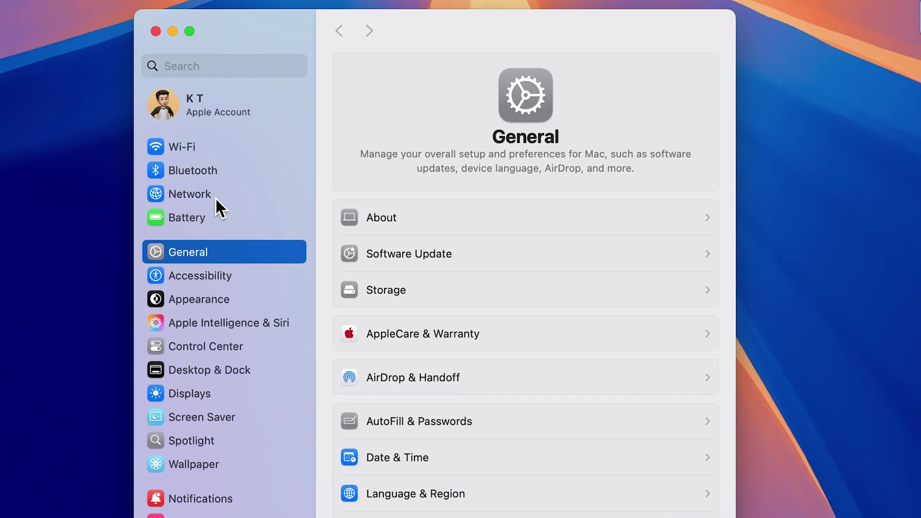
{"action": "left_click", "coordinate": [210, 195]}
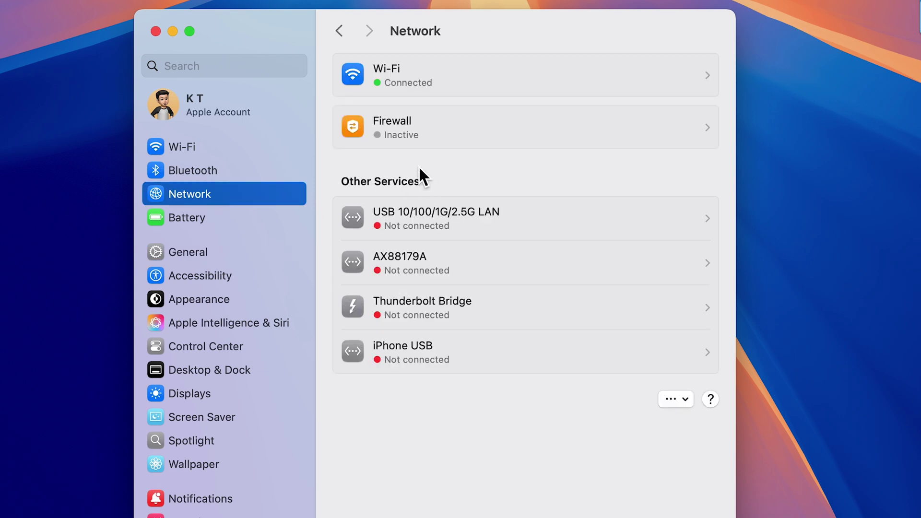
{"action": "left_click", "coordinate": [492, 137]}
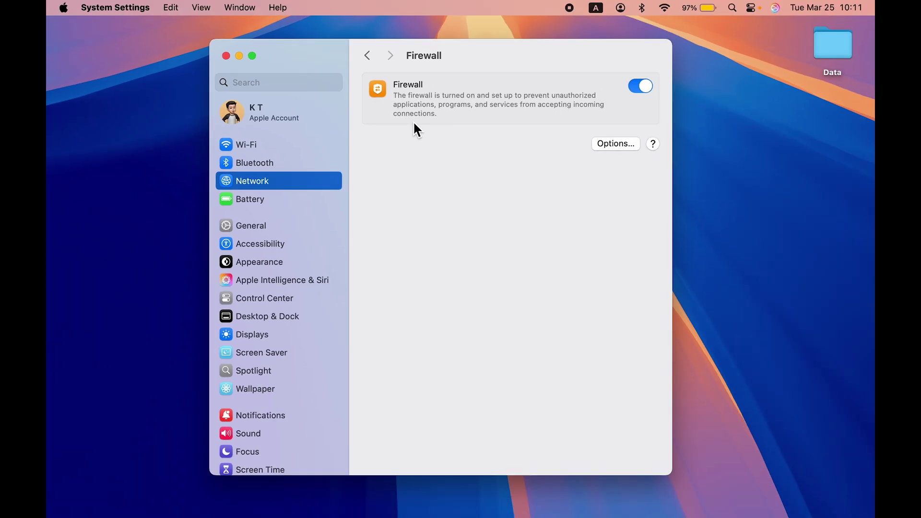
{"action": "key", "text": "super+q"}
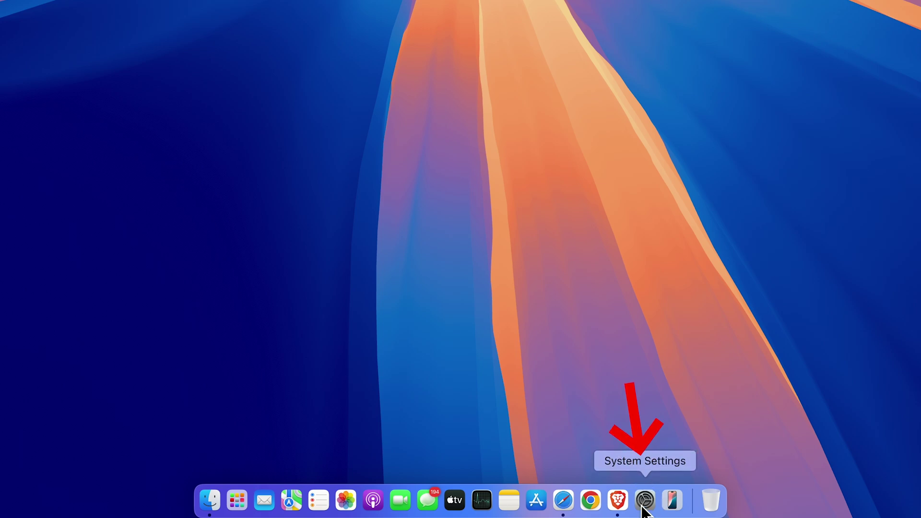
{"action": "left_click", "coordinate": [644, 501]}
{"action": "scroll", "coordinate": [238, 341], "scroll_direction": "down", "scroll_amount": 5}
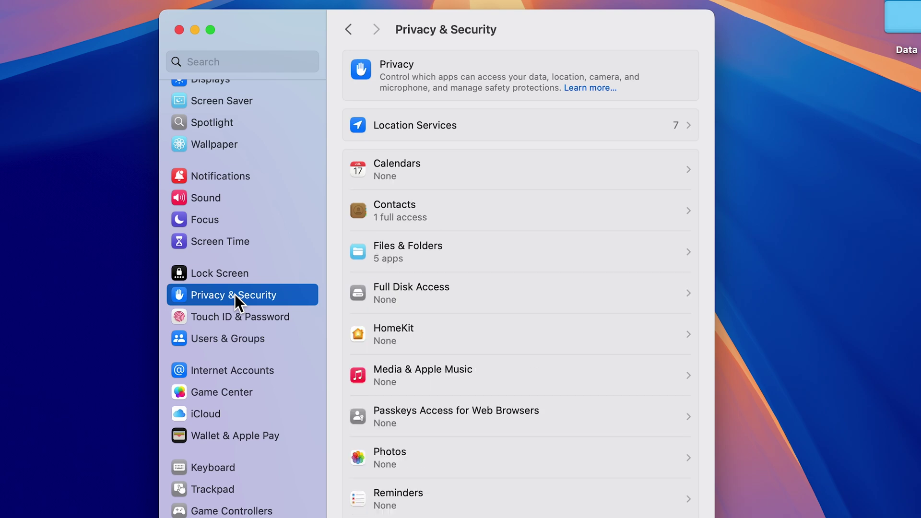
{"action": "scroll", "coordinate": [637, 284], "scroll_direction": "down", "scroll_amount": 15}
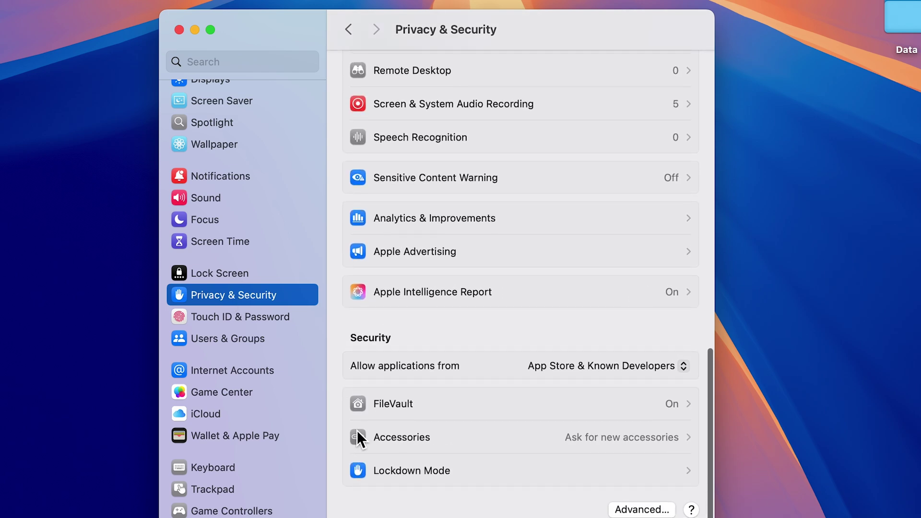
{"action": "left_click", "coordinate": [622, 396]}
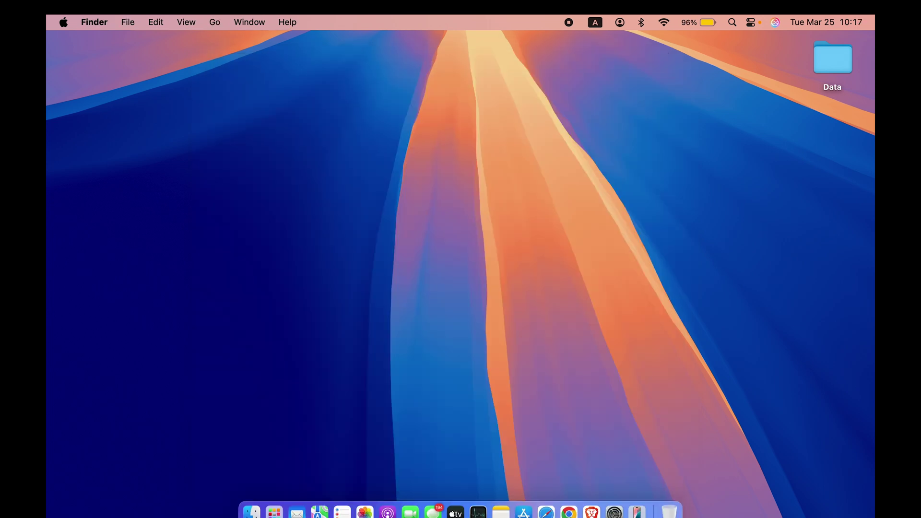
{"action": "left_click", "coordinate": [614, 512]}
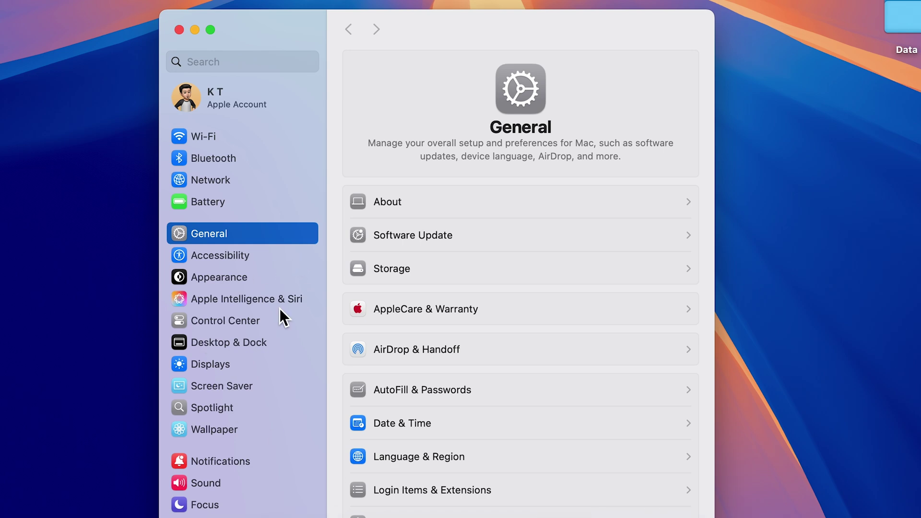
Switch off one app's Location Services access, leaving six apps with location permission
{"action": "scroll", "coordinate": [278, 312], "scroll_direction": "down", "scroll_amount": 10}
{"action": "left_click", "coordinate": [239, 286]}
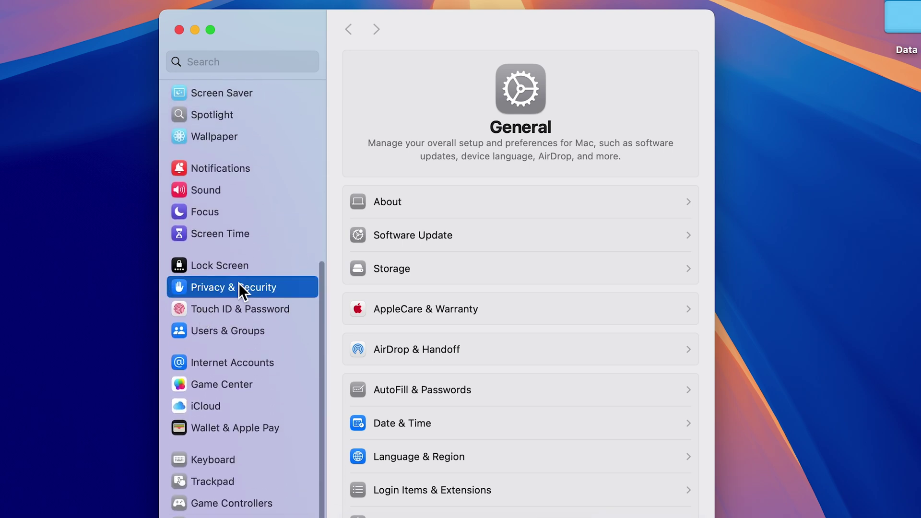
{"action": "left_click", "coordinate": [537, 124]}
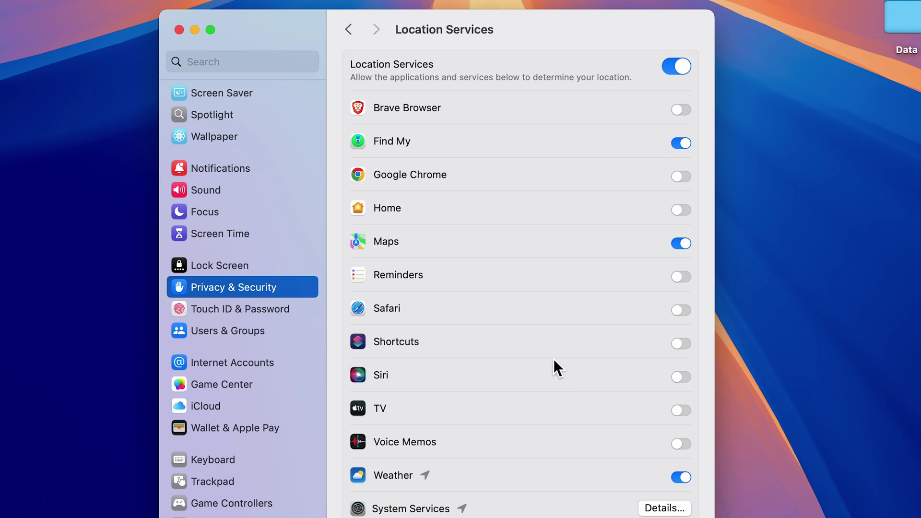
{"action": "left_click", "coordinate": [349, 29]}
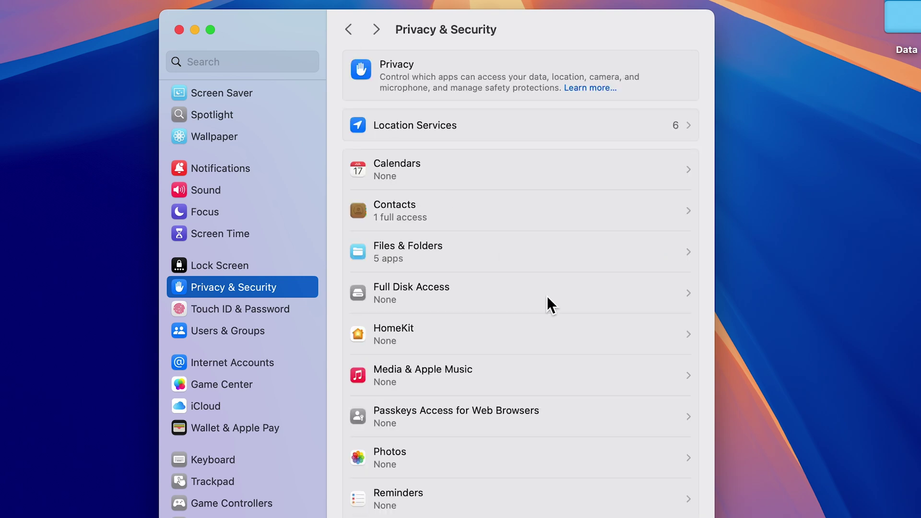
Revoke Google Chrome's camera access in Privacy & Security
{"action": "scroll", "coordinate": [569, 302], "scroll_direction": "down", "scroll_amount": 10}
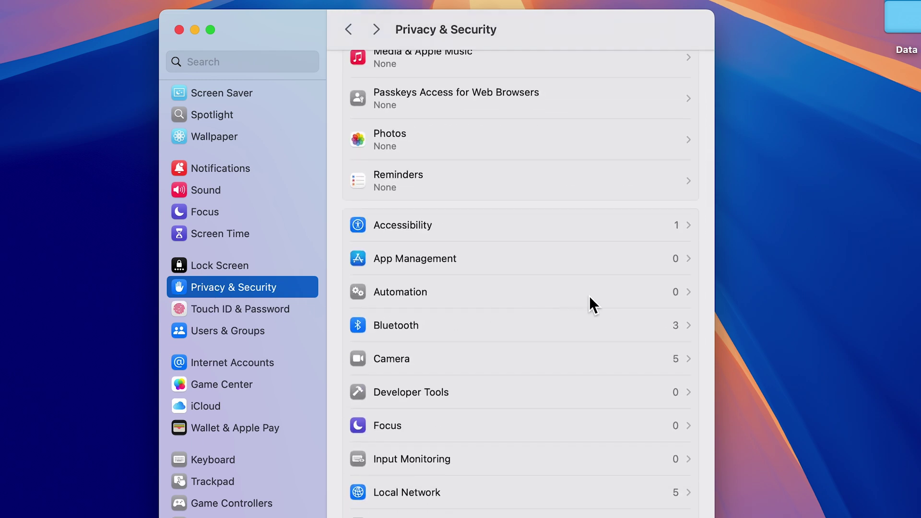
{"action": "scroll", "coordinate": [590, 295], "scroll_direction": "down", "scroll_amount": 4}
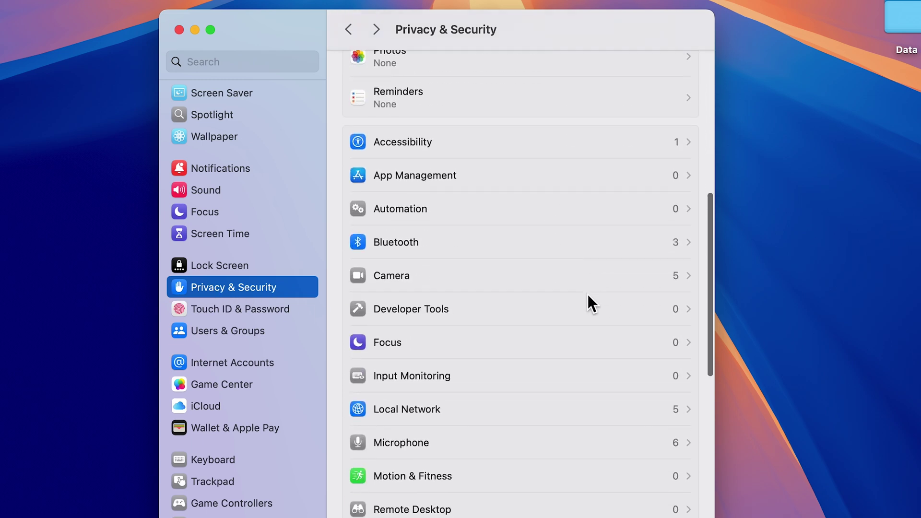
{"action": "left_click", "coordinate": [527, 228]}
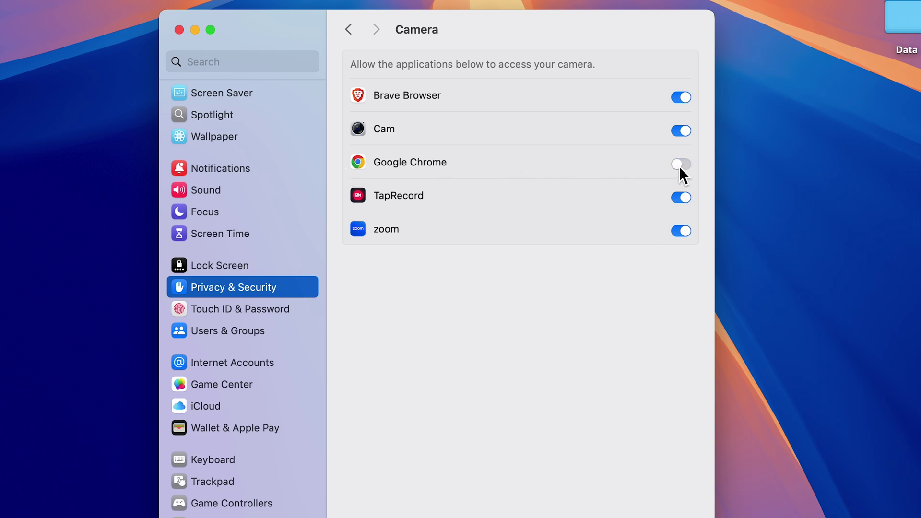
{"action": "left_click", "coordinate": [344, 28]}
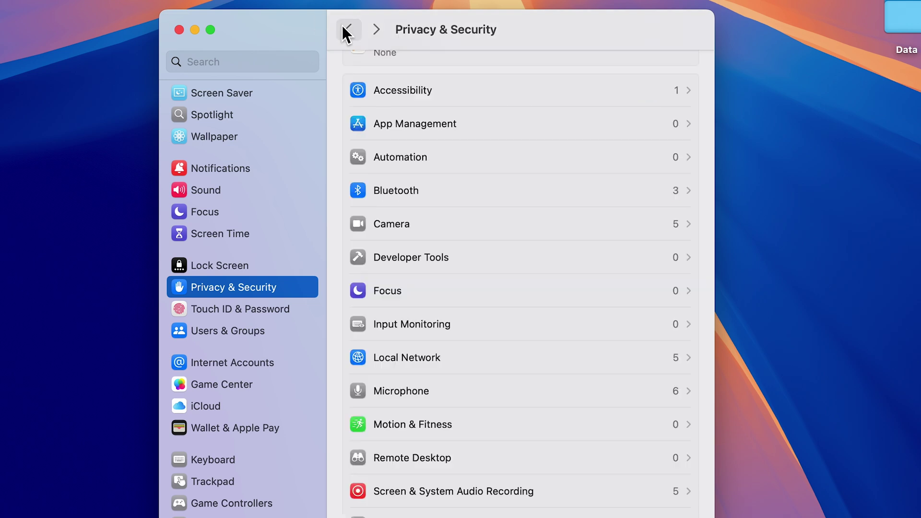
Review the list of apps allowed microphone access
{"action": "scroll", "coordinate": [521, 341], "scroll_direction": "down", "scroll_amount": 3}
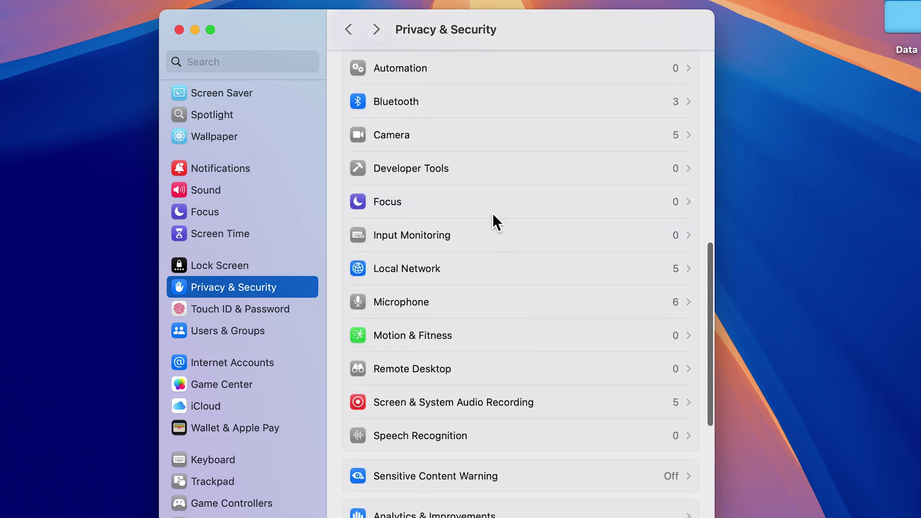
{"action": "left_click", "coordinate": [476, 299]}
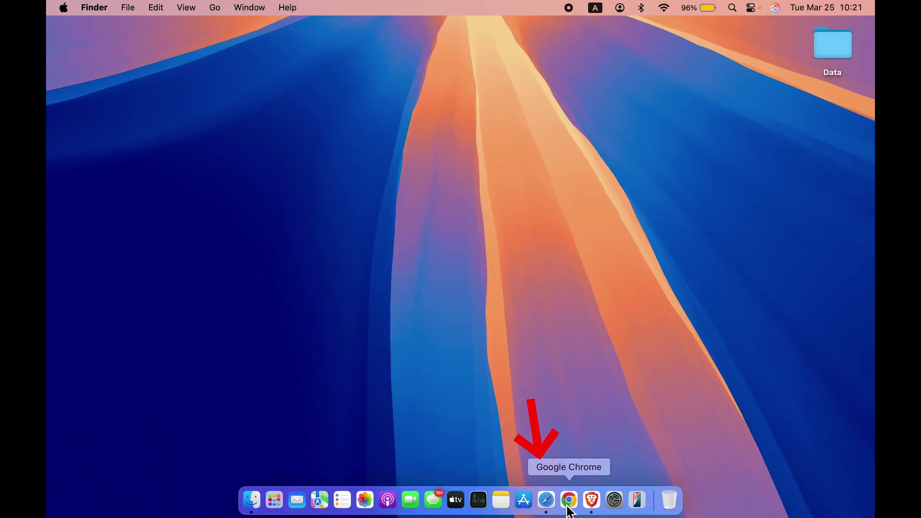
{"action": "left_click", "coordinate": [548, 503]}
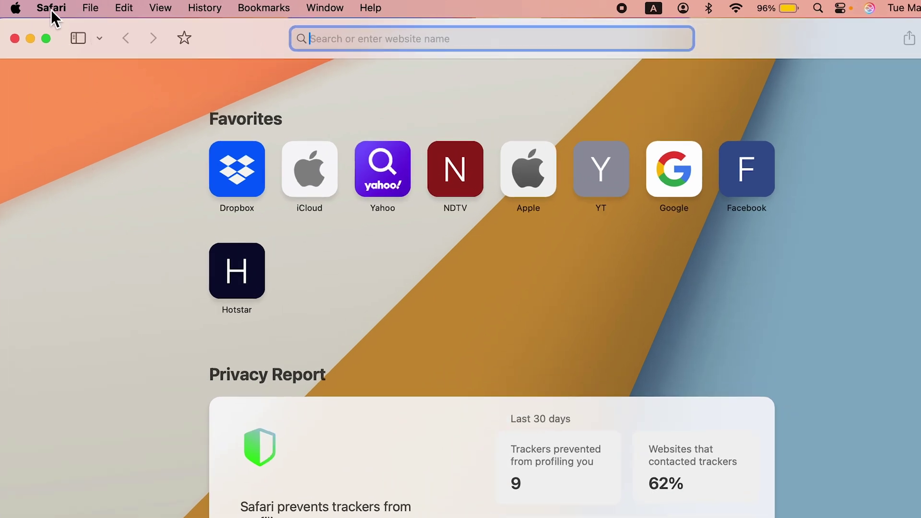
{"action": "left_click", "coordinate": [92, 9]}
{"action": "left_click", "coordinate": [65, 75]}
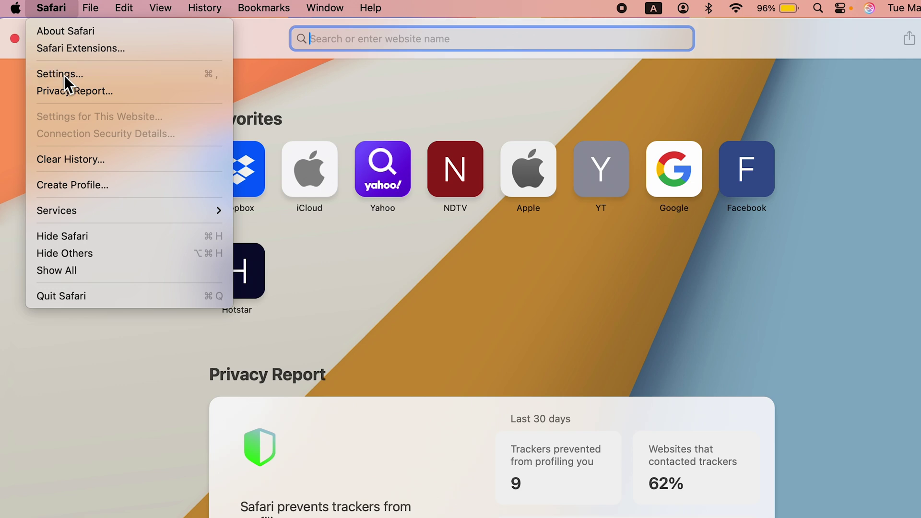
{"action": "left_click", "coordinate": [531, 157]}
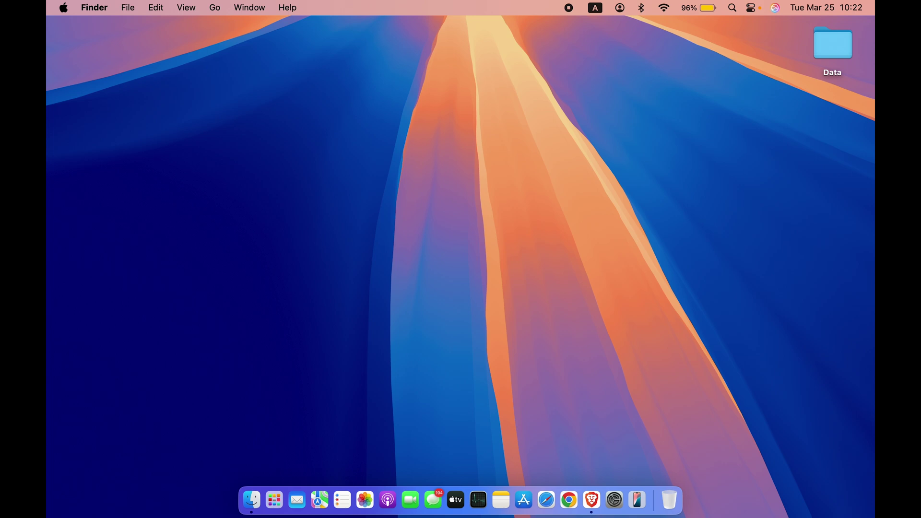
{"action": "left_click", "coordinate": [614, 500]}
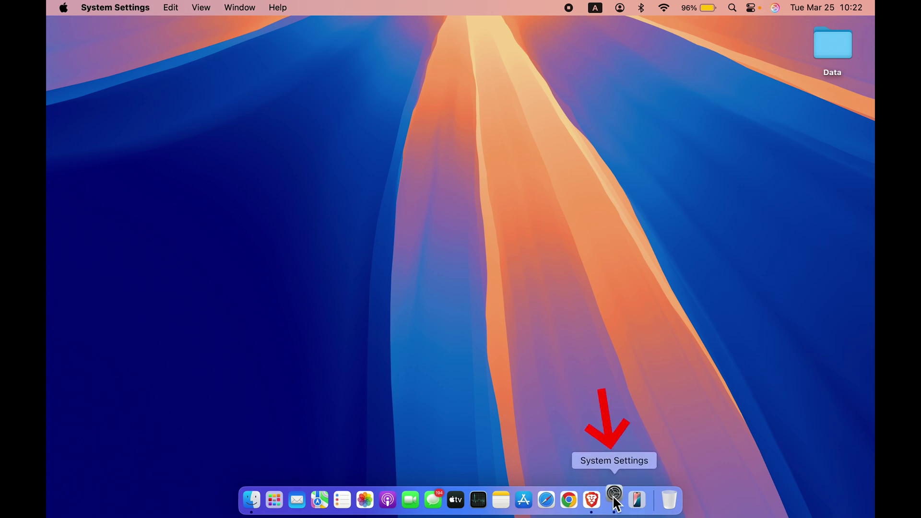
On the Lock Screen page, start the screen saver after 1 minute and turn the display off after 3 minutes
{"action": "scroll", "coordinate": [270, 355], "scroll_direction": "down", "scroll_amount": 5}
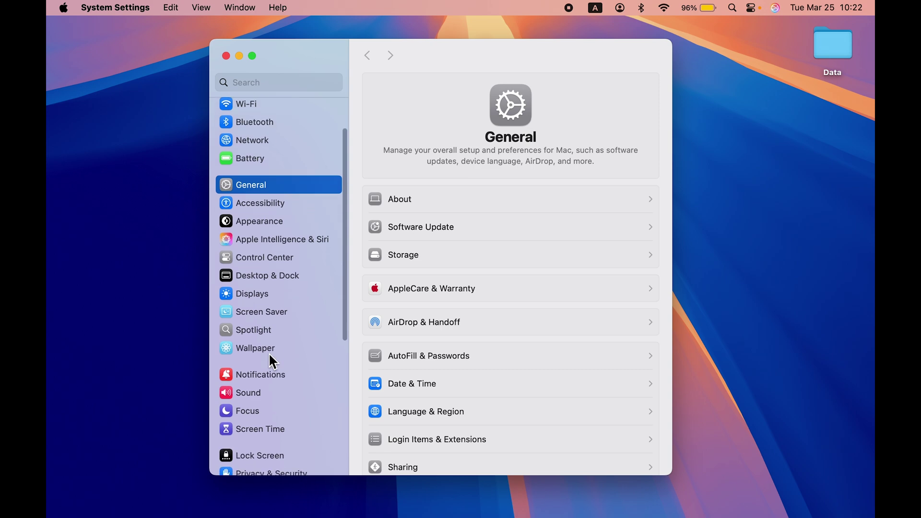
{"action": "scroll", "coordinate": [273, 361], "scroll_direction": "down", "scroll_amount": 2}
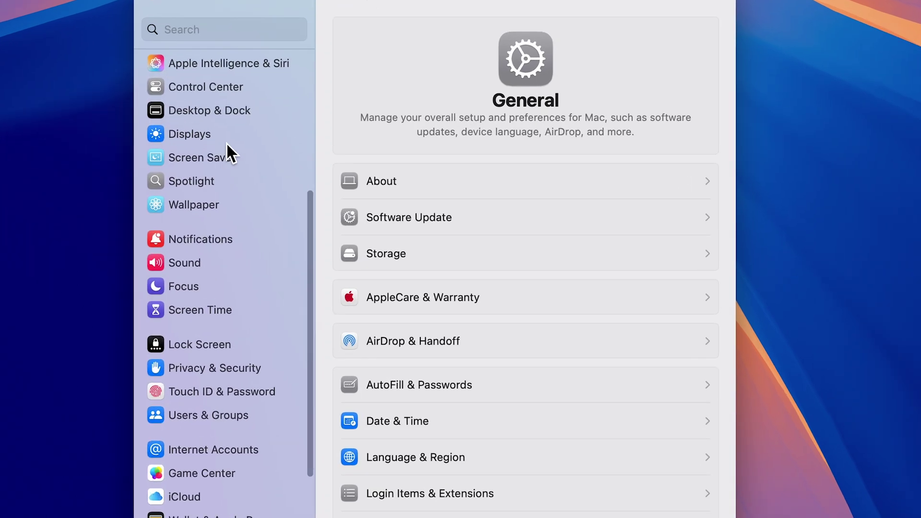
{"action": "scroll", "coordinate": [281, 170], "scroll_direction": "down", "scroll_amount": 4}
{"action": "left_click", "coordinate": [277, 241]}
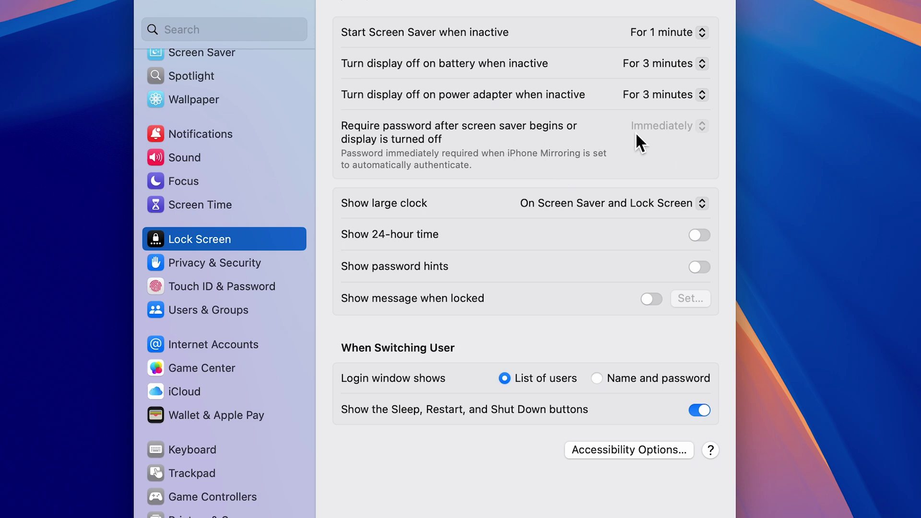
{"action": "key", "text": "super+q"}
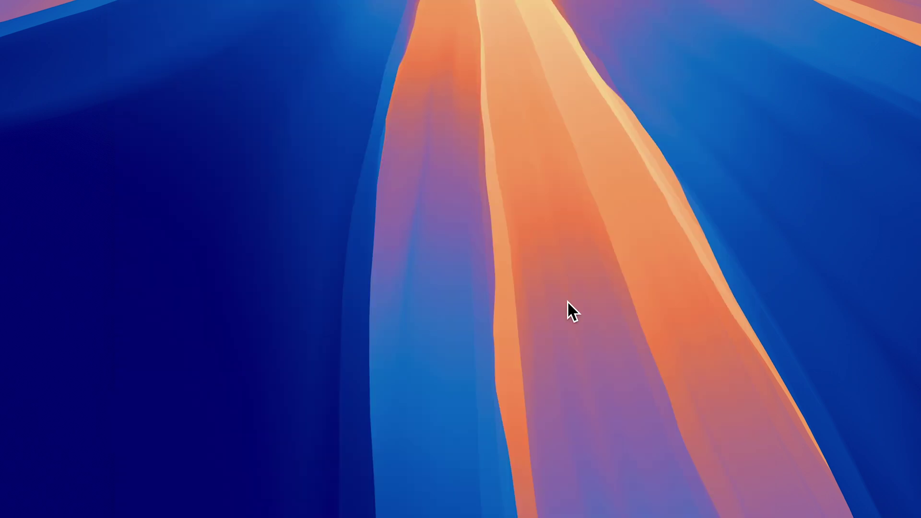